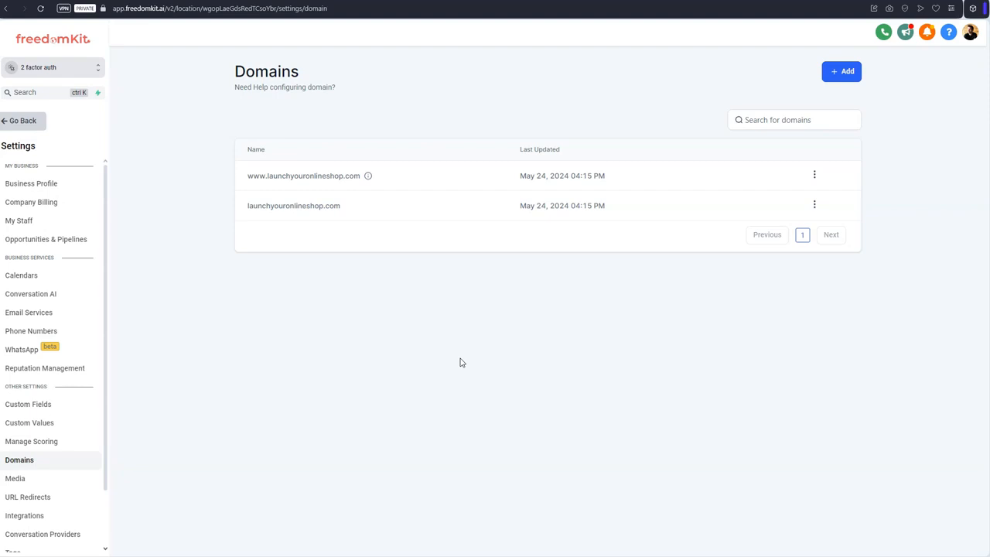
left_click_drag(348, 207, 249, 206)
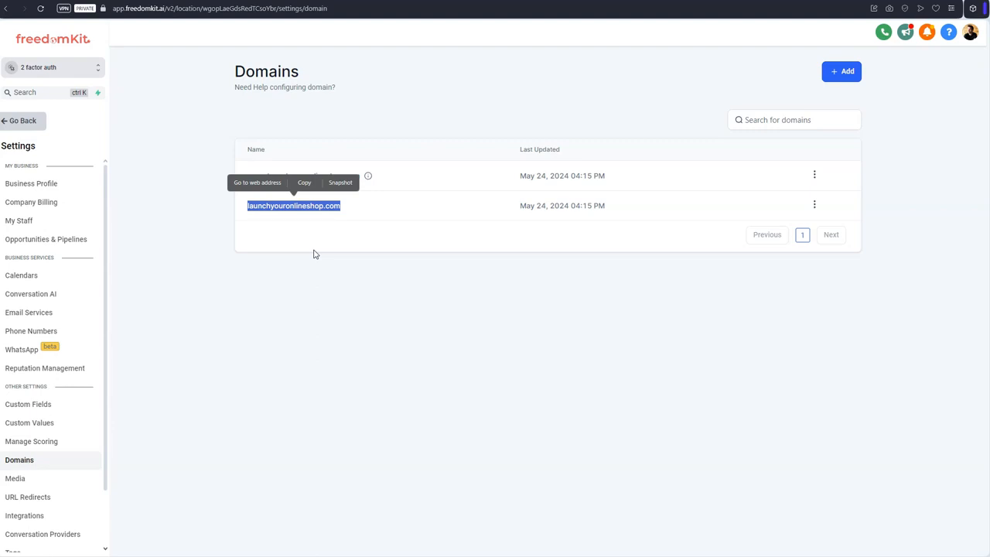
left_click(313, 254)
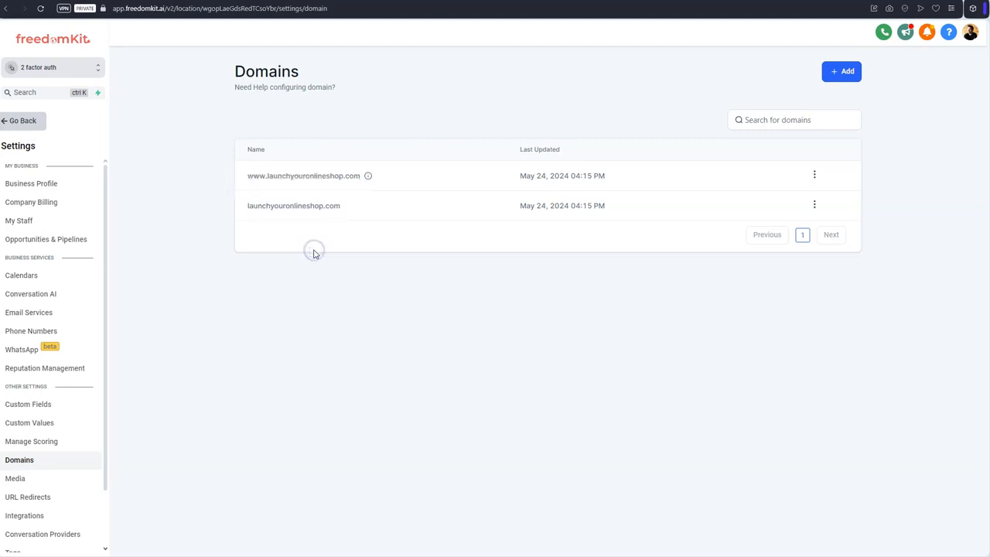
double_click(287, 205)
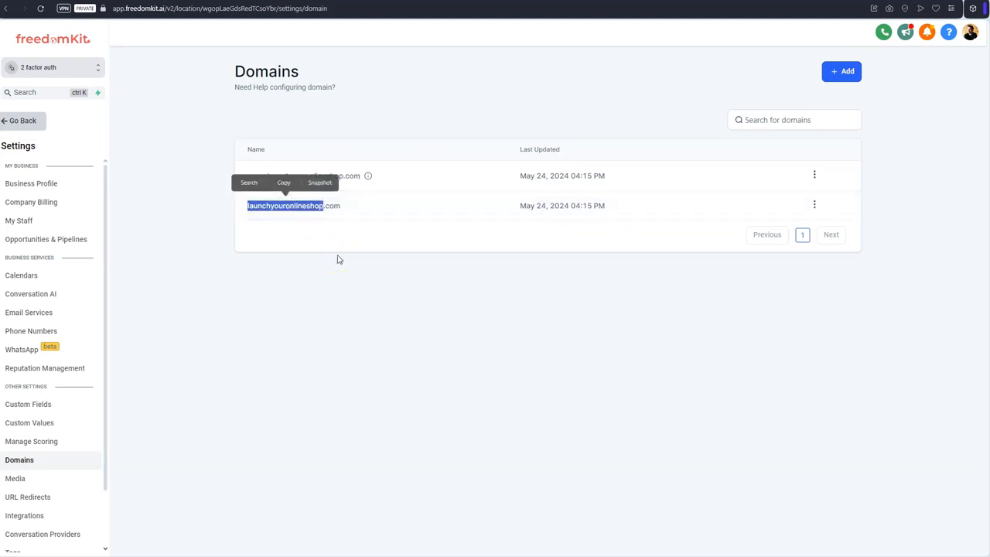
left_click(337, 260)
left_click(248, 292)
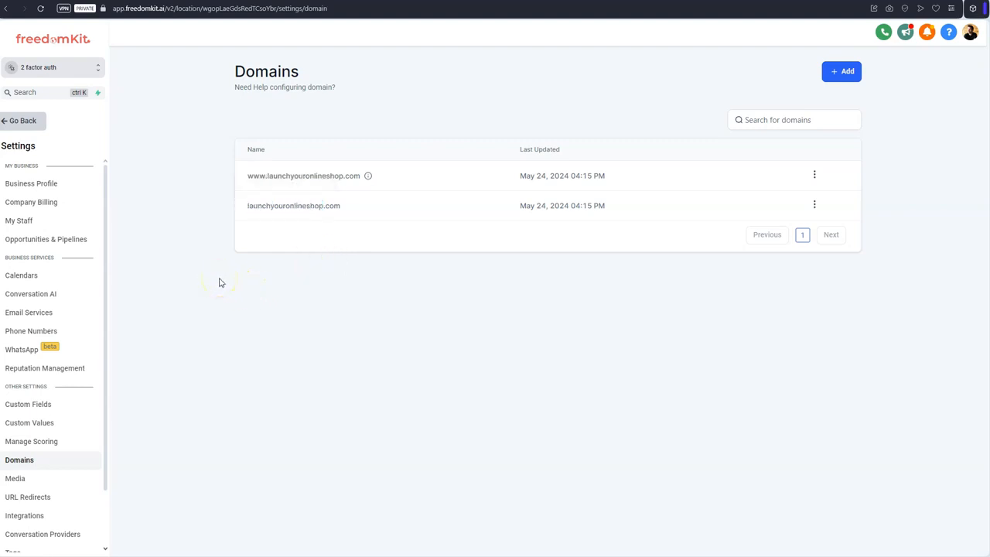
triple_click(256, 205)
key("ctrl+c")
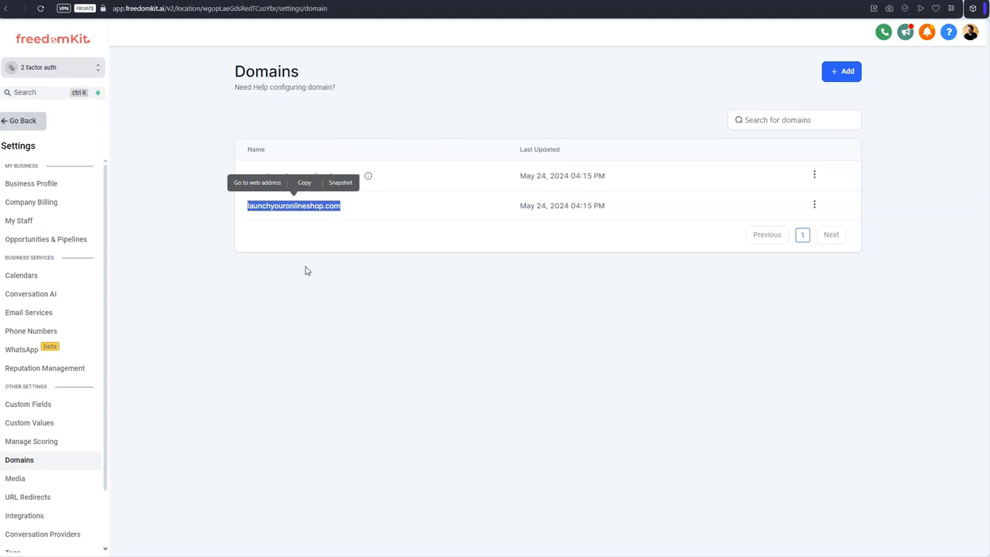
left_click(304, 269)
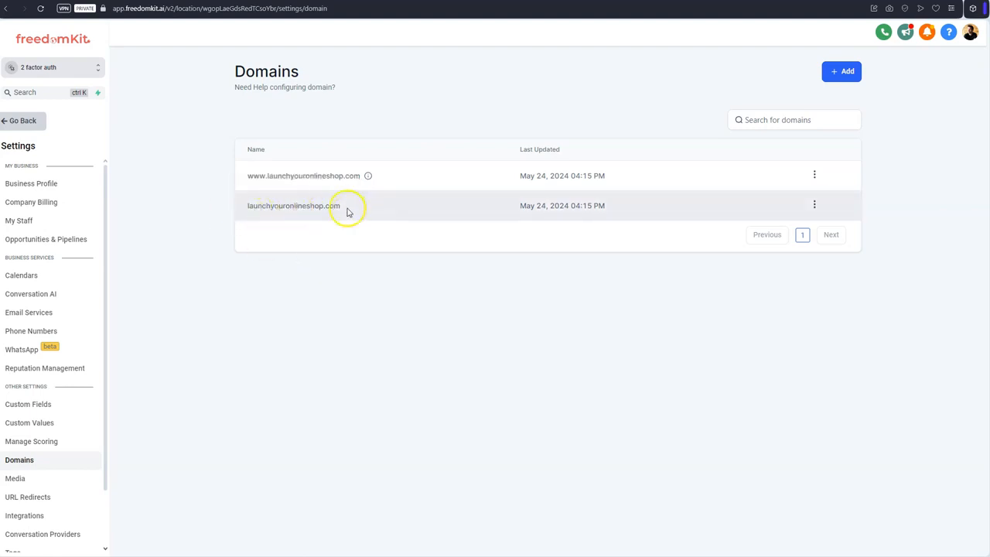
left_click(292, 246)
left_click(285, 251)
- Leave the settings for the dashboard, and reopen the account's Domains settings from there
left_click(39, 123)
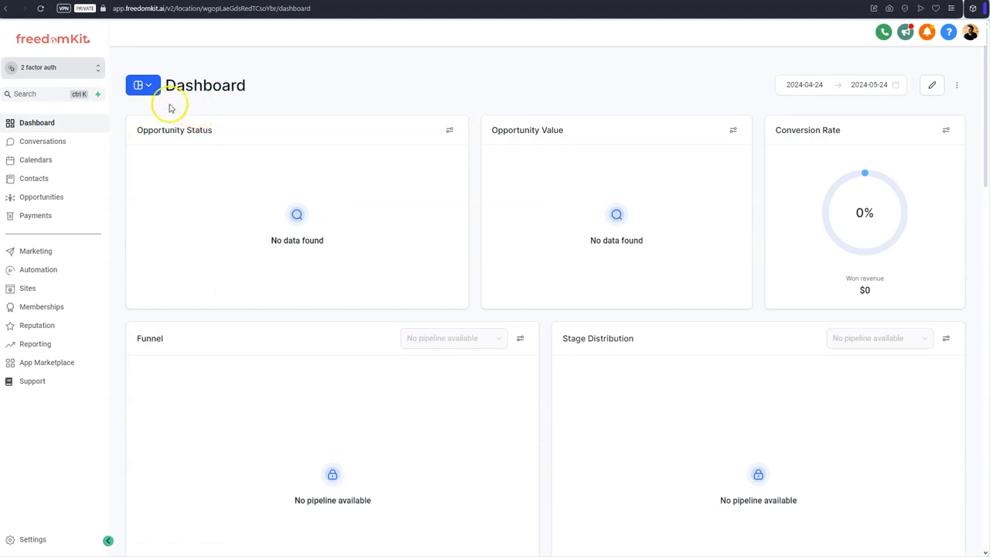
left_click(40, 539)
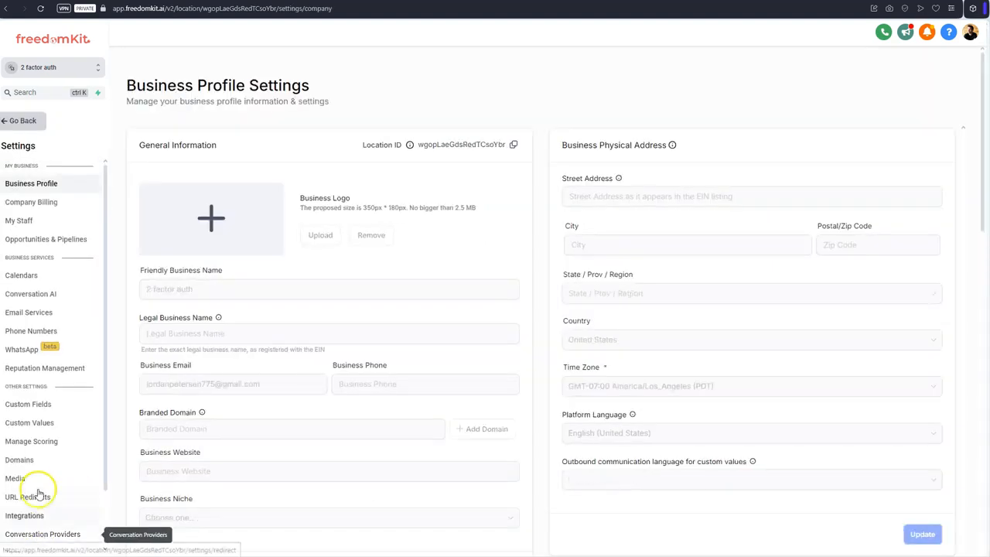
left_click(19, 460)
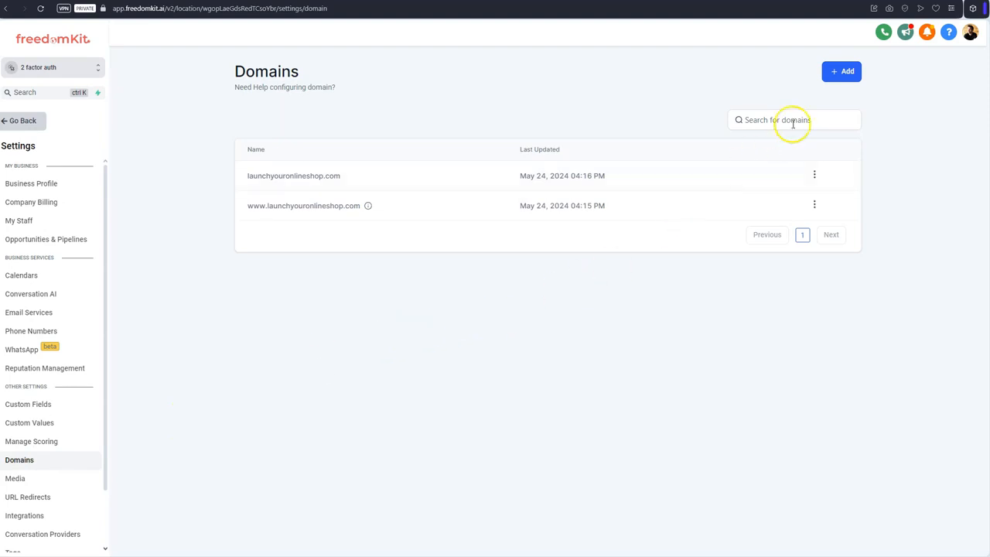
- Start adding a new domain and enter shop.launchyouronlineshop.com as its domain URL
left_click(842, 71)
left_click(443, 298)
type("shop.launch")
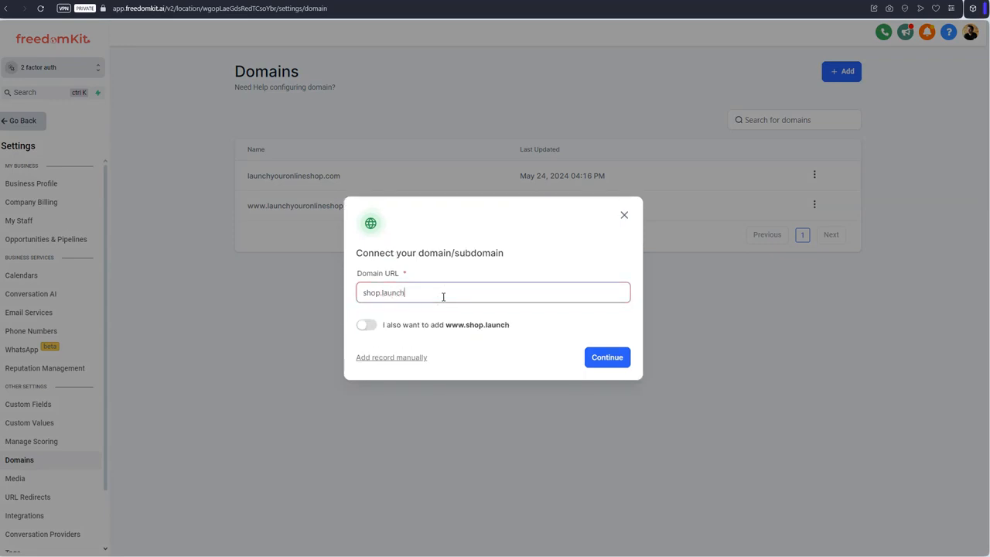
type("youronlineshop.com")
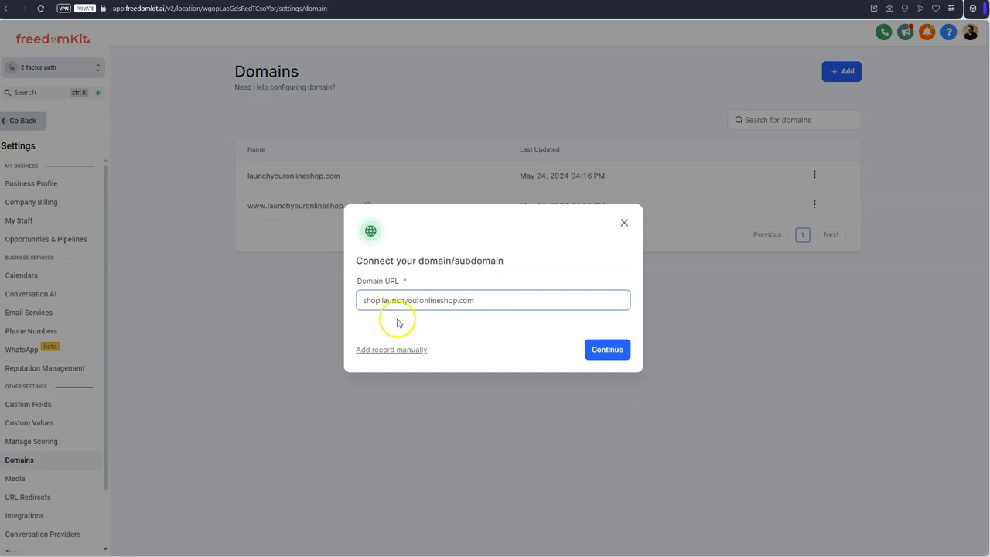
left_click(439, 334)
left_click(364, 303)
left_click_drag(364, 303, 380, 300)
left_click(407, 320)
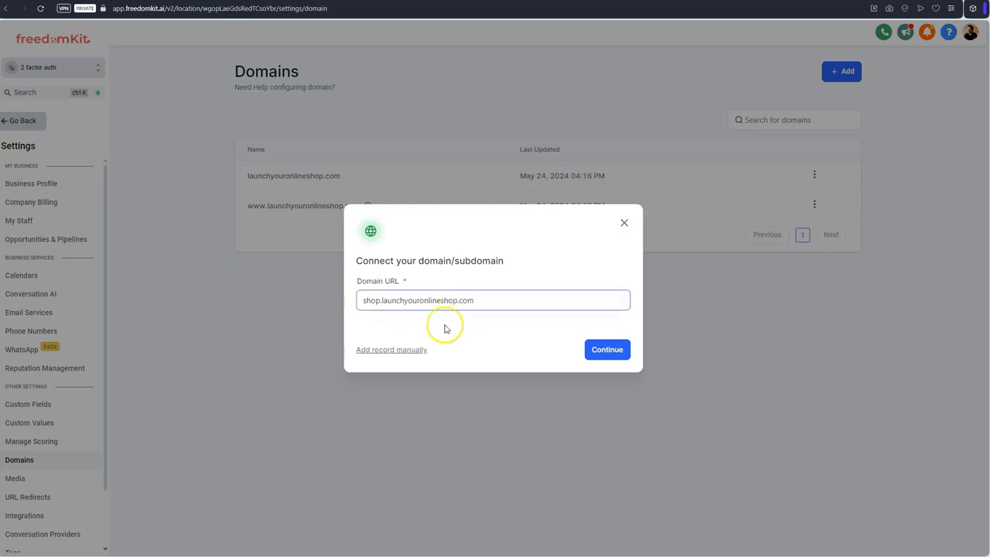
- Review the DNS record needed for manual setup, and return to the domain entry with shop.launchyouronlineshop.com as the URL
left_click(405, 352)
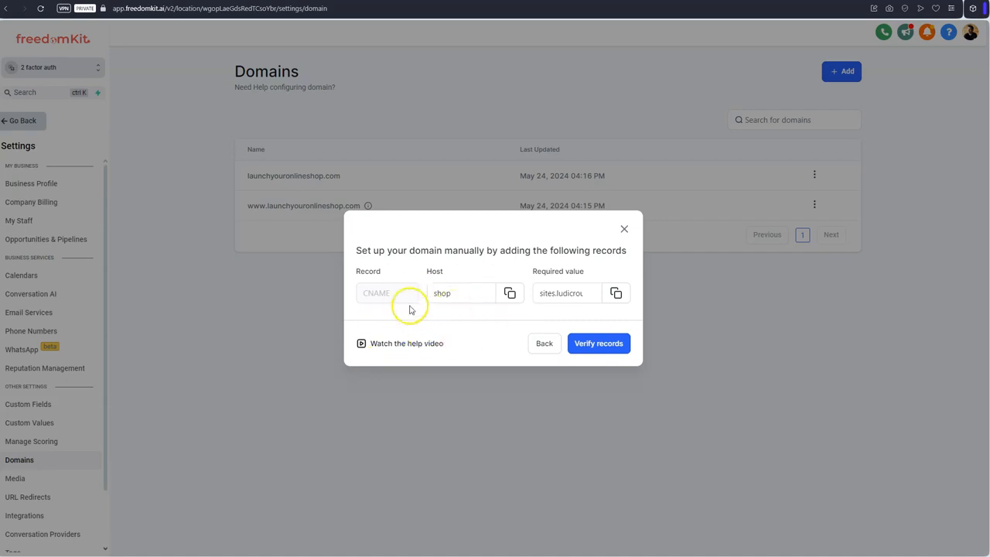
left_click(535, 345)
left_click(459, 302)
type("shop.")
key("ctrl+v")
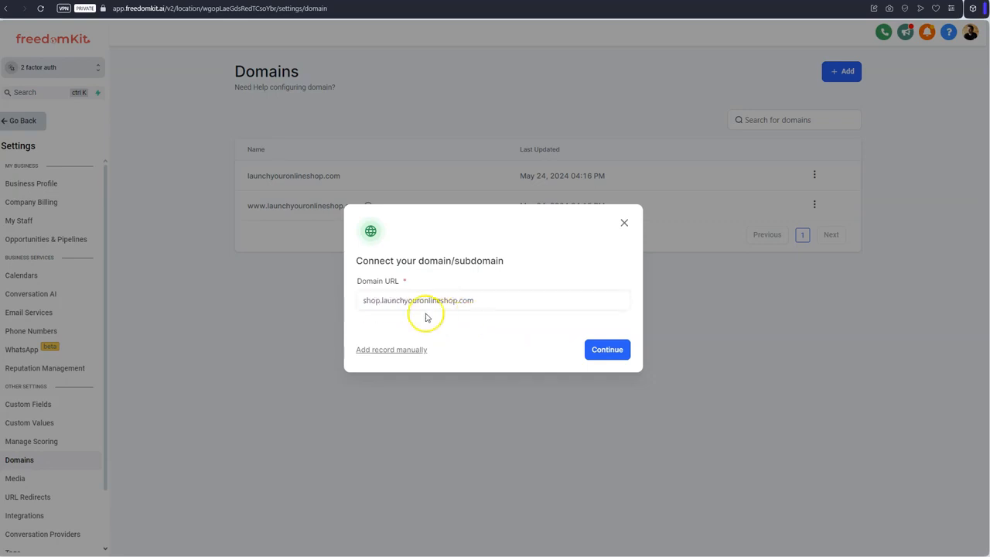
- Connect the subdomain through Cloudflare, authorizing the CNAME record for host shop with content sites.ludicrous.cloud
left_click(607, 351)
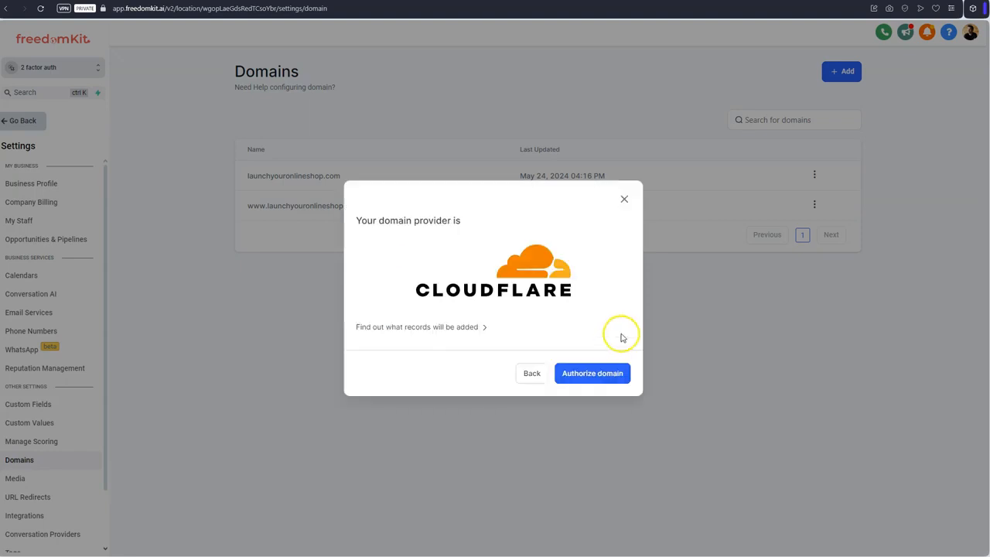
left_click(446, 328)
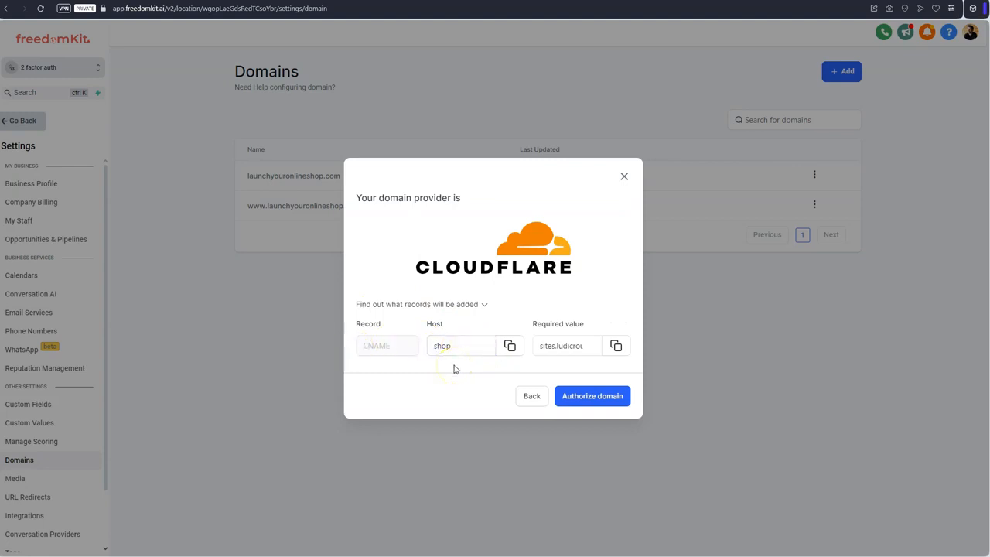
left_click(594, 399)
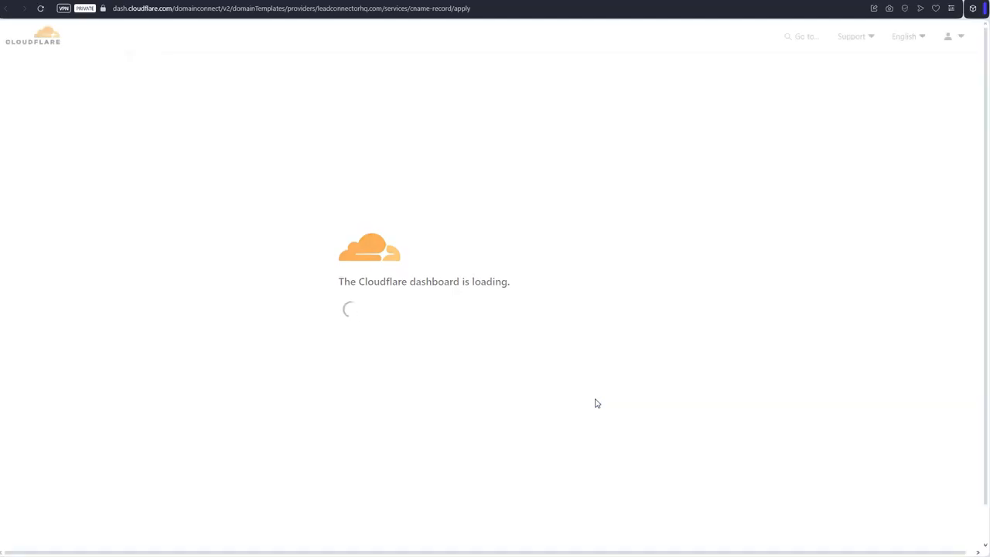
left_click(553, 402)
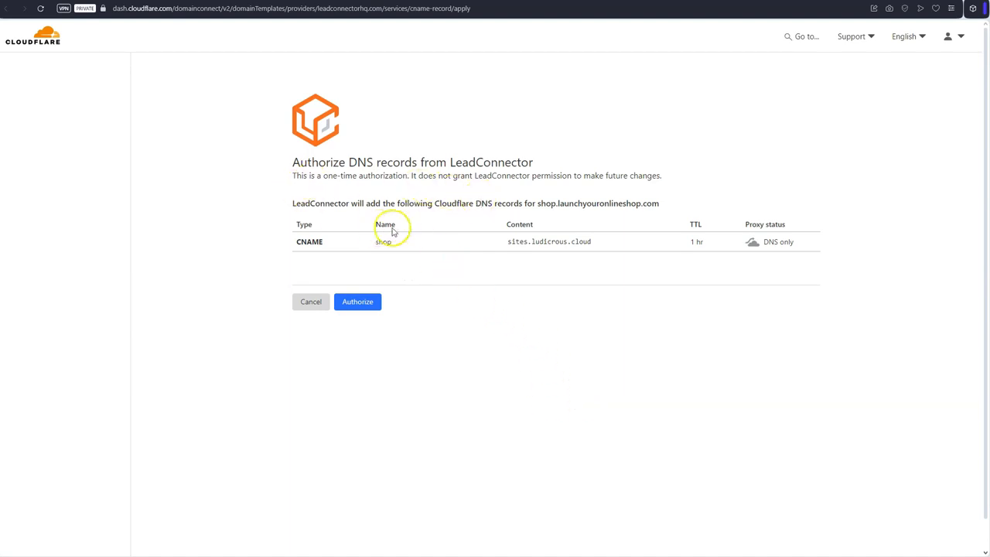
left_click(360, 302)
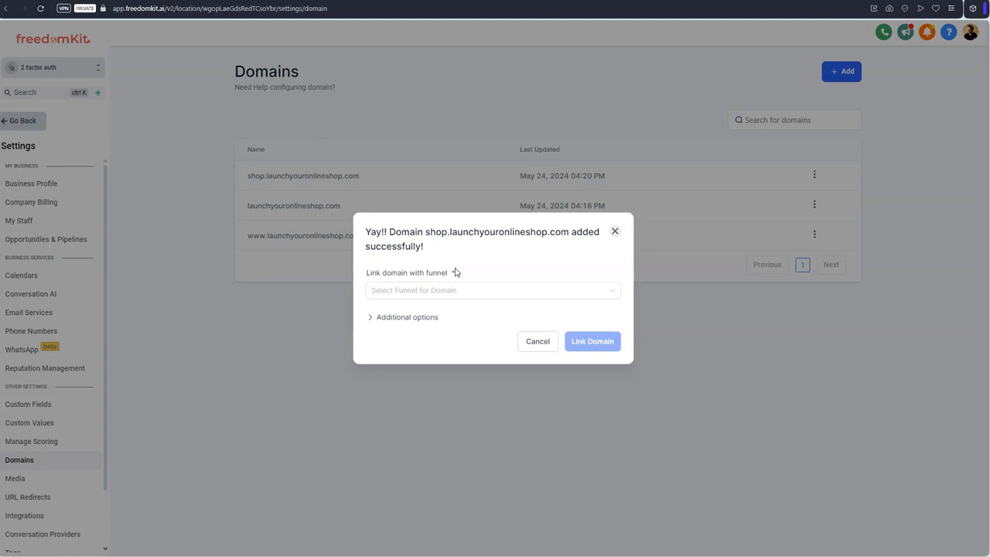
- Choose the Demo - Little Angels funnel for the new subdomain and set its default funnel step to Home
left_click(440, 290)
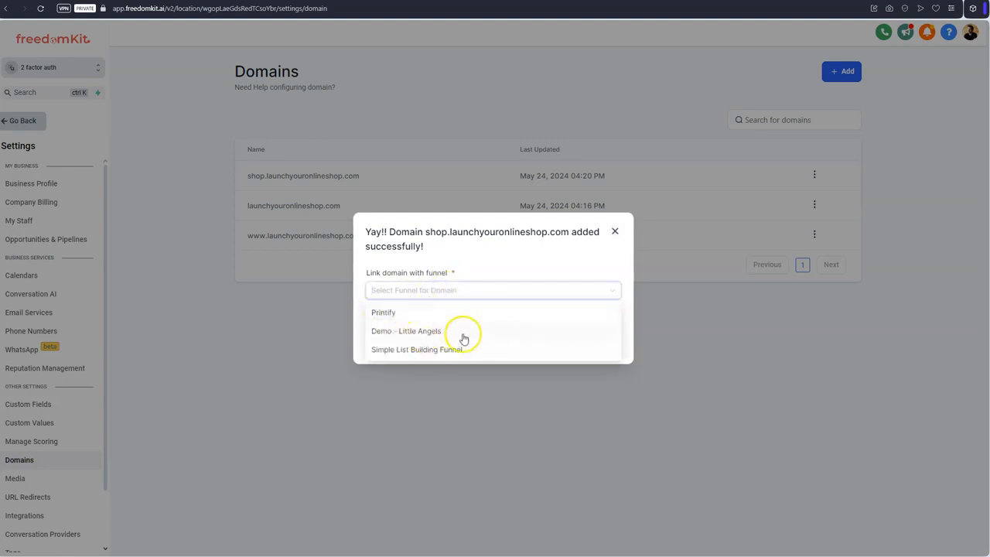
left_click(396, 336)
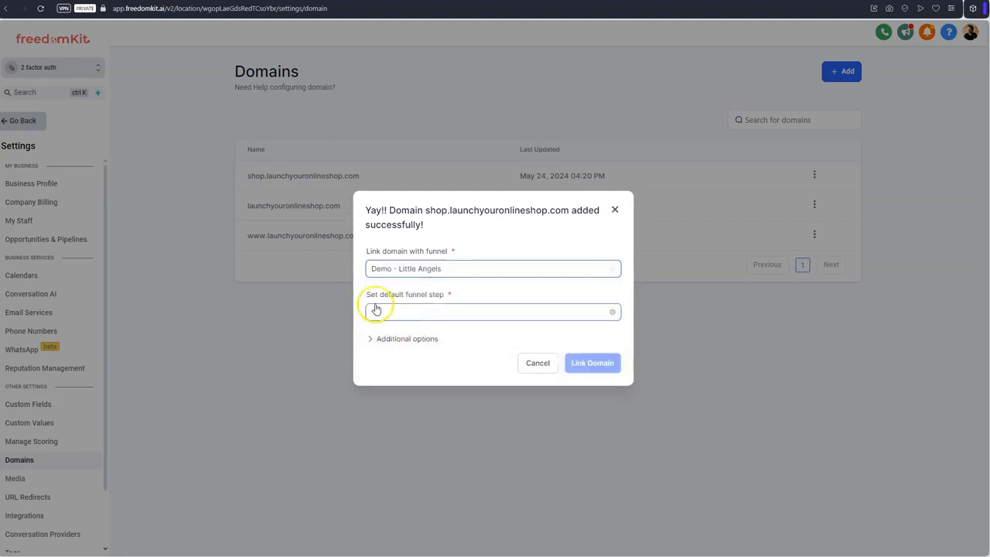
left_click_drag(367, 294, 449, 294)
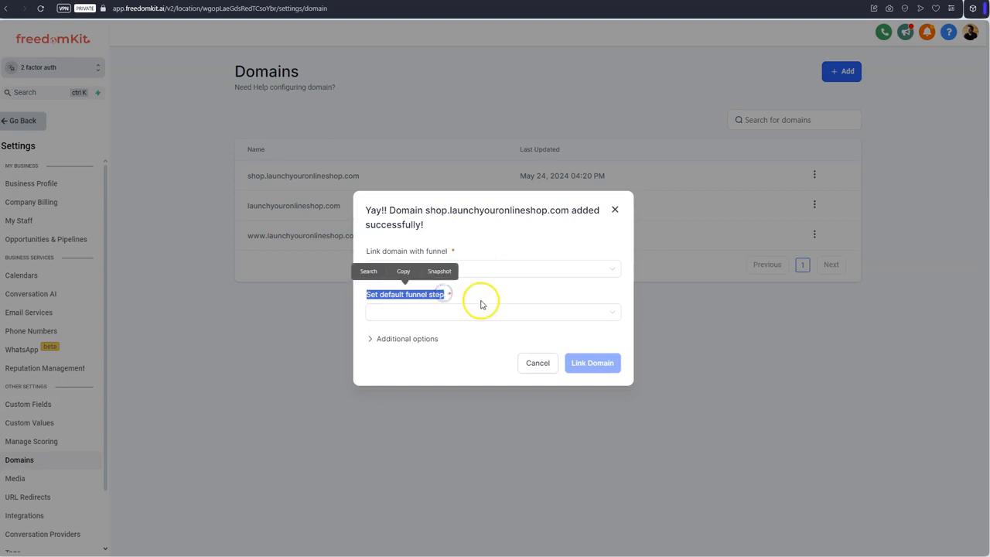
left_click_drag(427, 211, 569, 211)
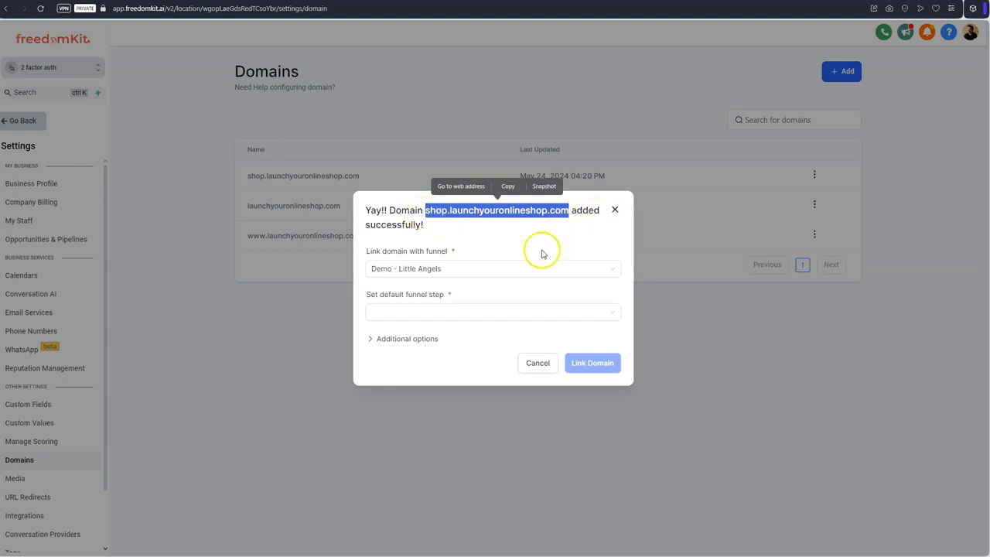
left_click(492, 313)
scroll(469, 361, "down", 2)
scroll(439, 414, "up", 2)
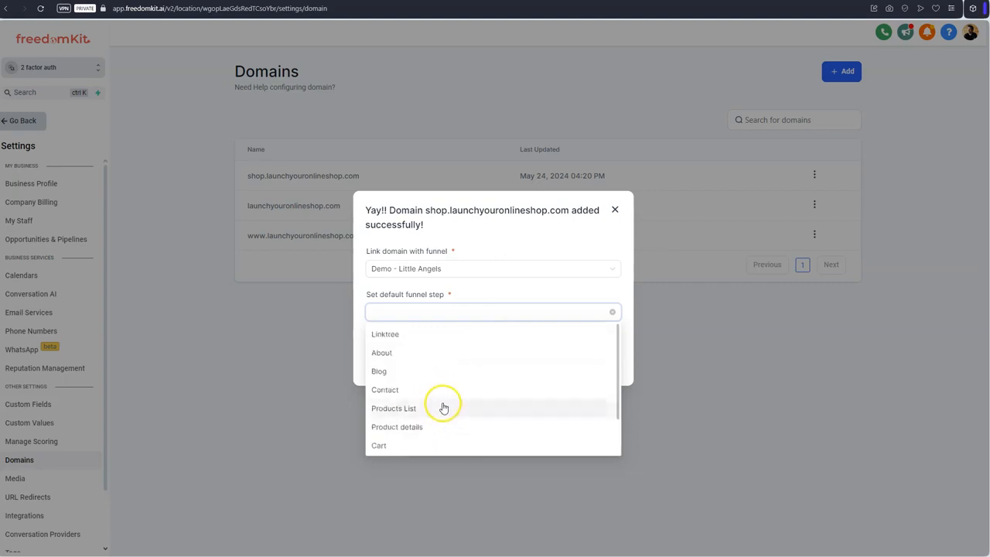
scroll(449, 372, "down", 2)
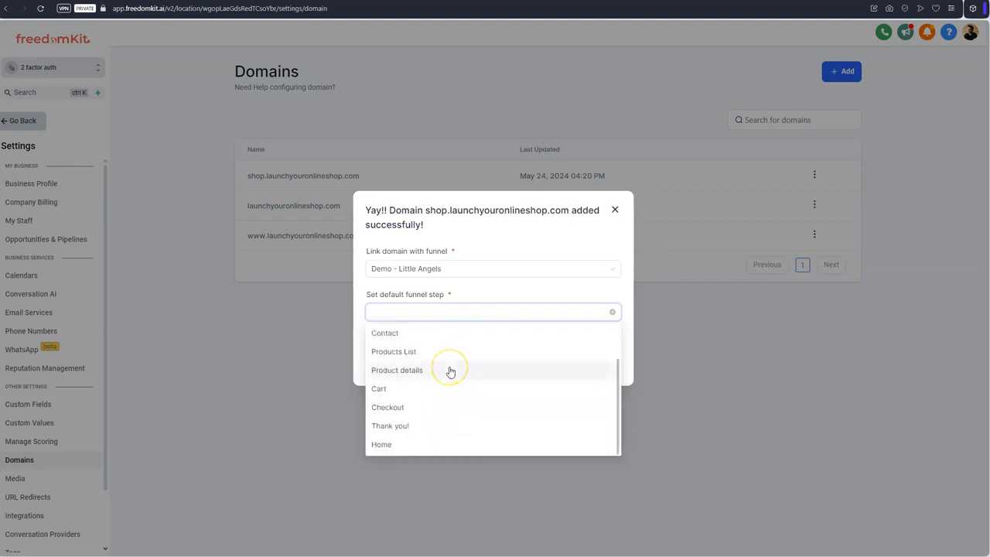
left_click(396, 451)
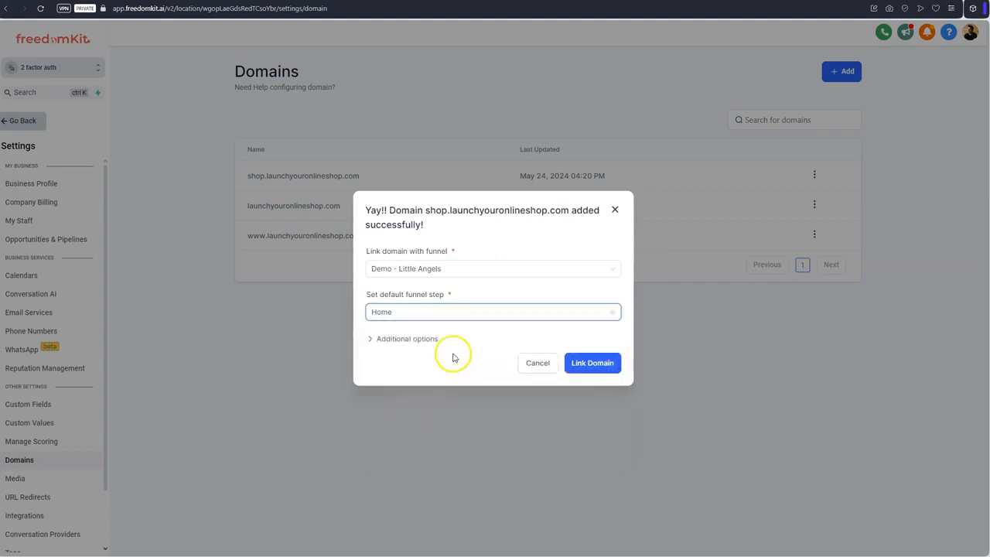
- Set the default 404/error page to Demo - Little Angels / Linktree and link the domain
left_click(400, 345)
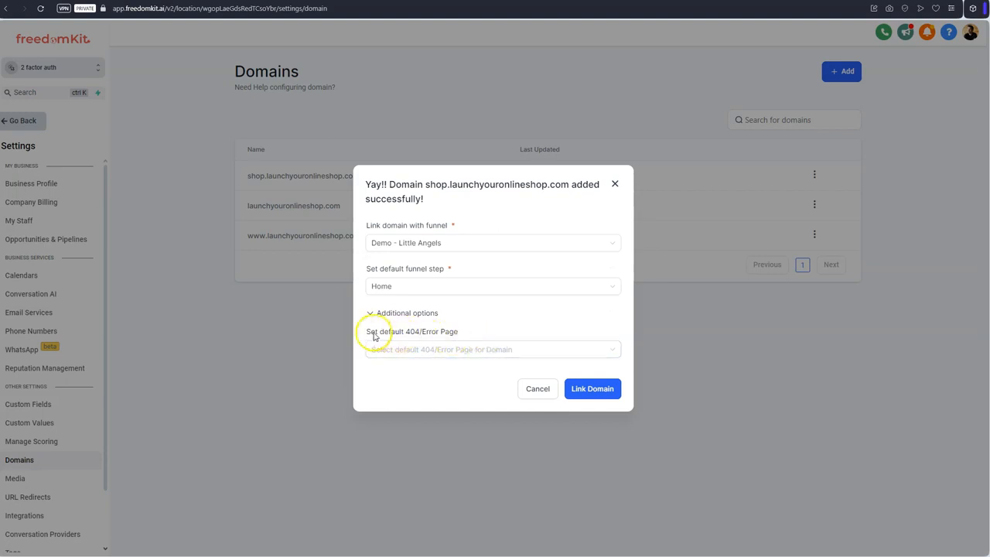
left_click_drag(367, 331, 433, 334)
left_click(467, 335)
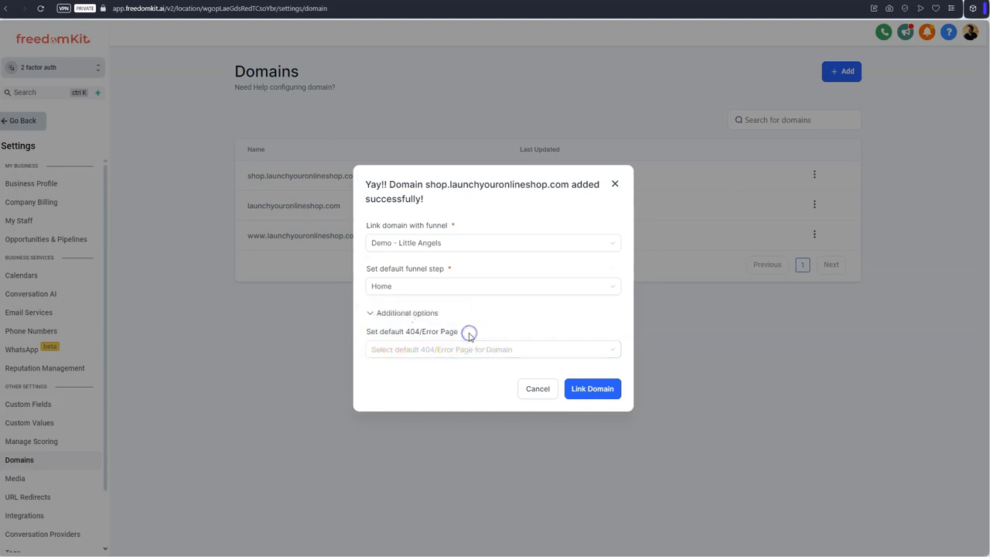
left_click(423, 352)
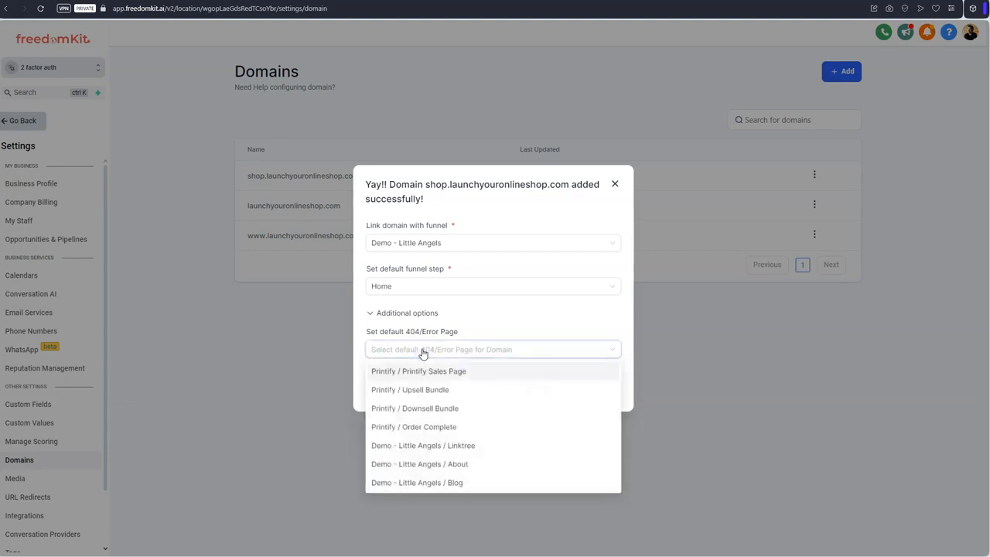
left_click_drag(427, 184, 556, 186)
left_click_drag(566, 186, 570, 186)
key("ctrl+c")
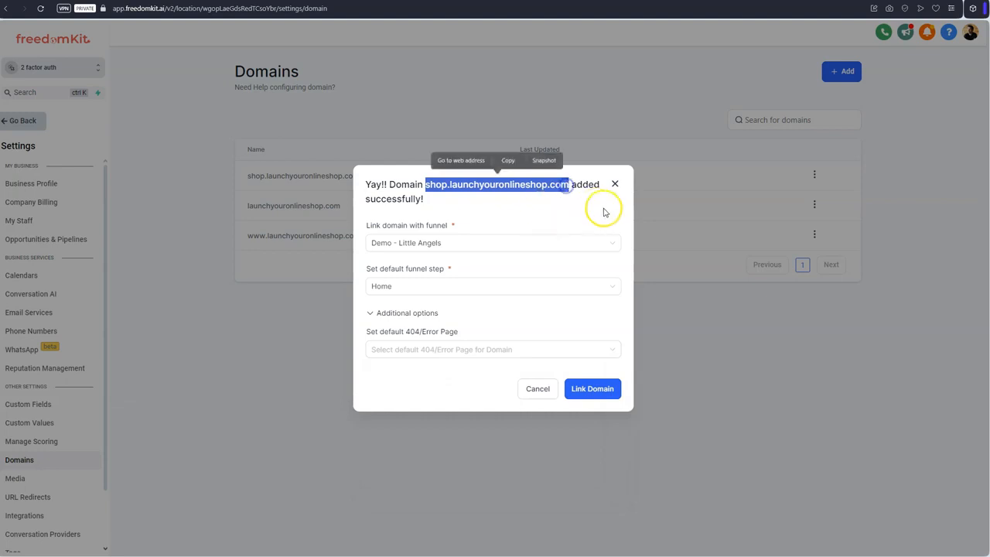
left_click(475, 349)
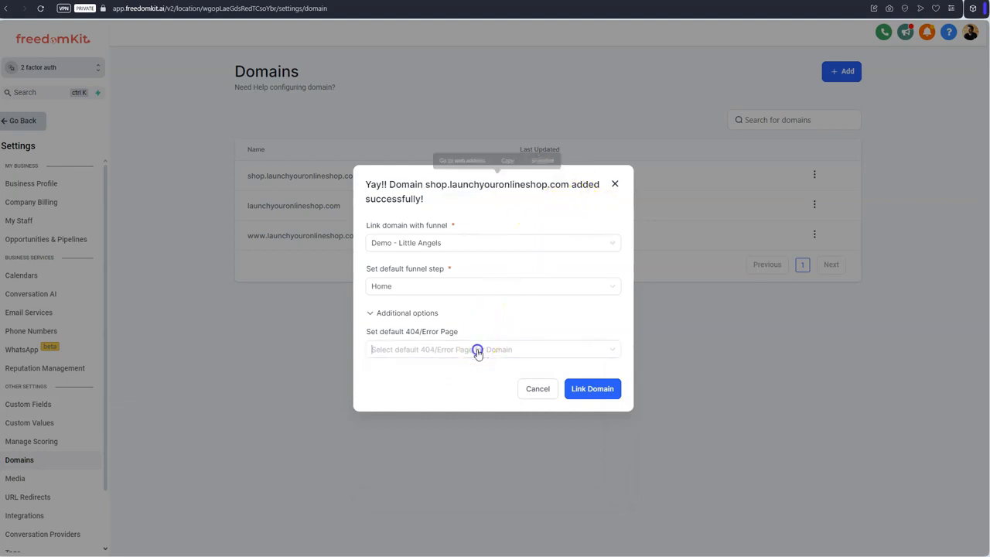
scroll(470, 398, "down", 5)
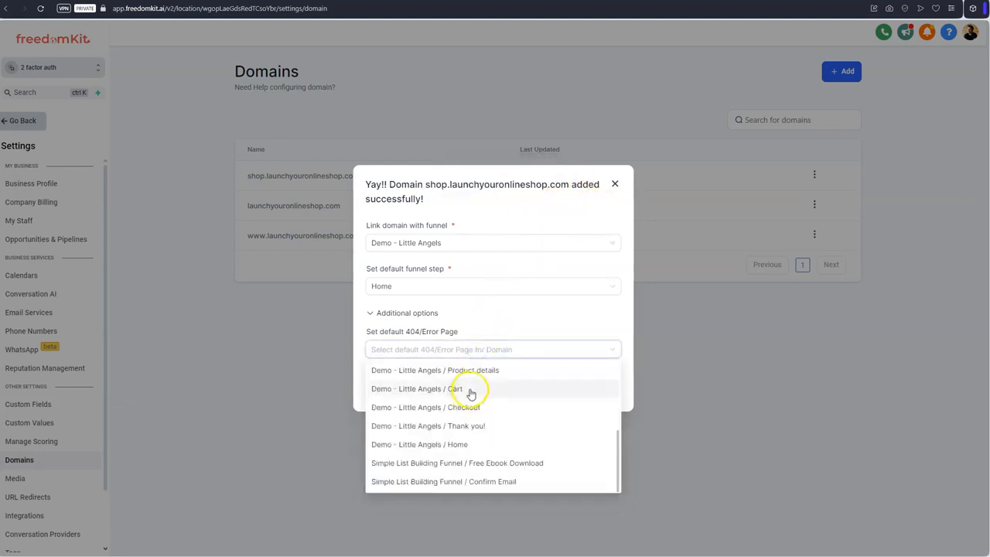
scroll(476, 403, "up", 5)
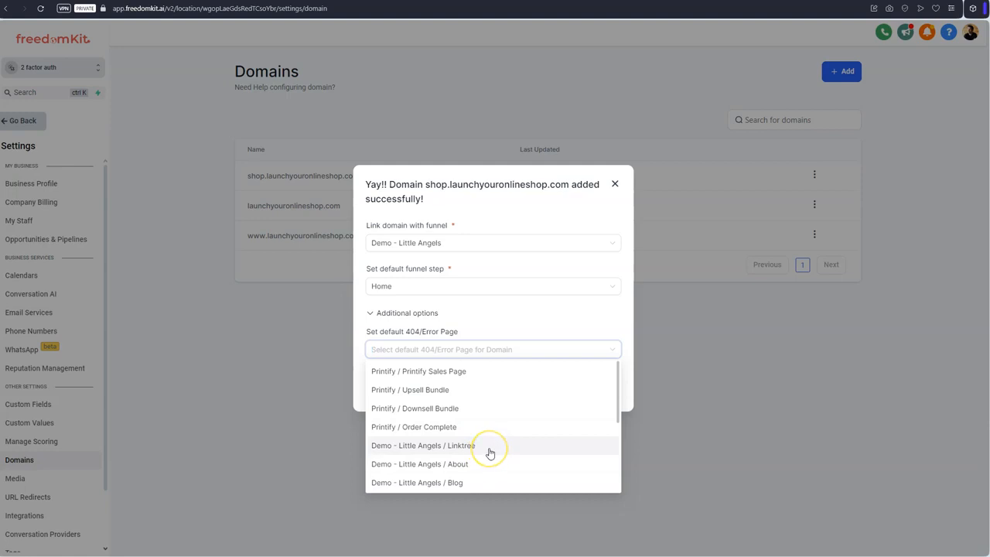
scroll(490, 453, "down", 5)
scroll(453, 445, "up", 5)
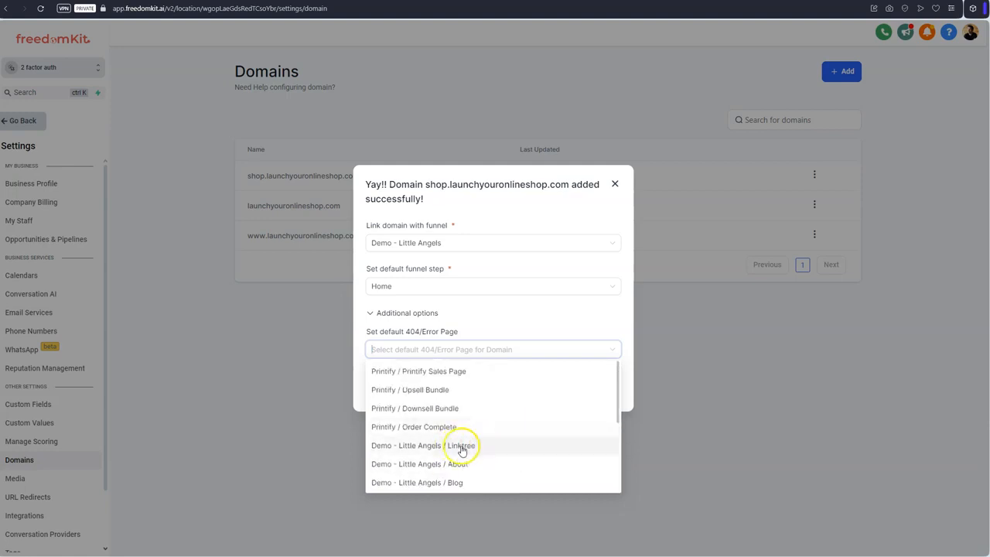
left_click(460, 447)
left_click(589, 390)
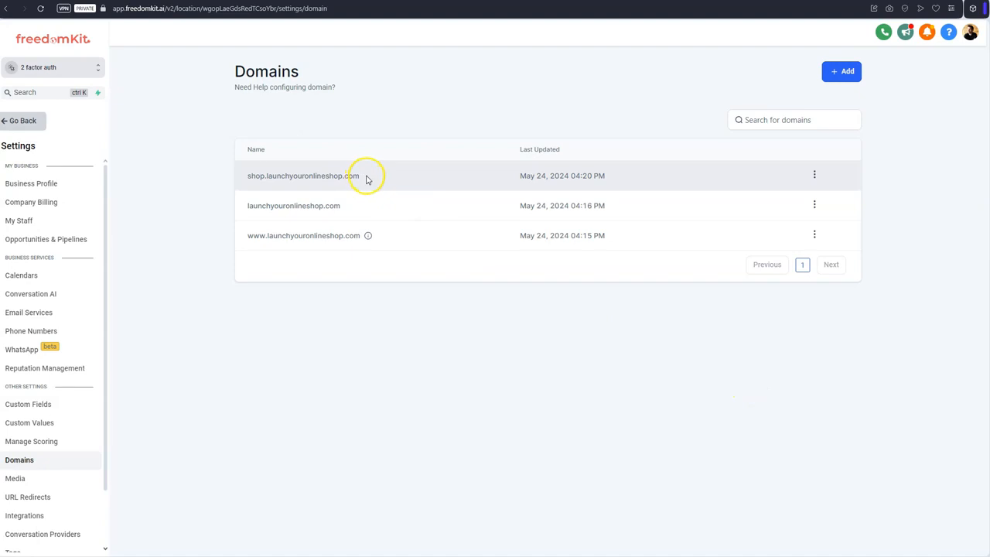
- Copy the subdomain shop.launchyouronlineshop.com from the domain list and load it in the browser to check the linked site
left_click_drag(343, 177, 257, 169)
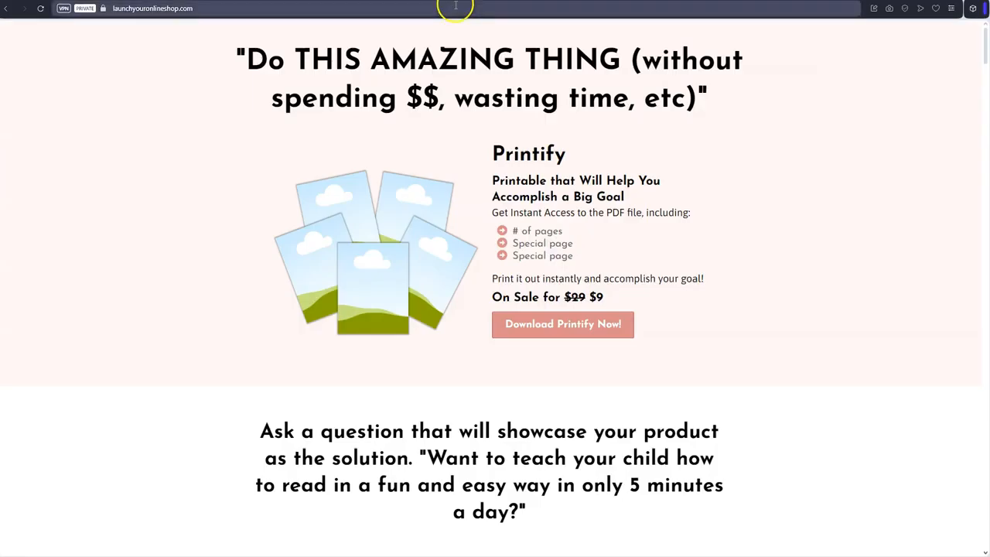
left_click(456, 6)
key("ctrl+v")
key("Return")
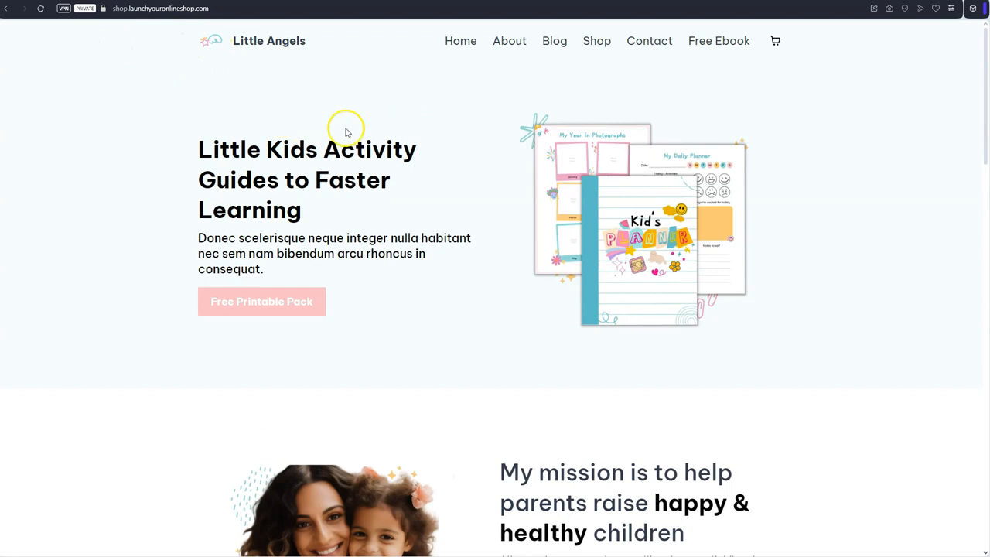
- Open the live site's Shop page and check its product listing area
left_click(606, 42)
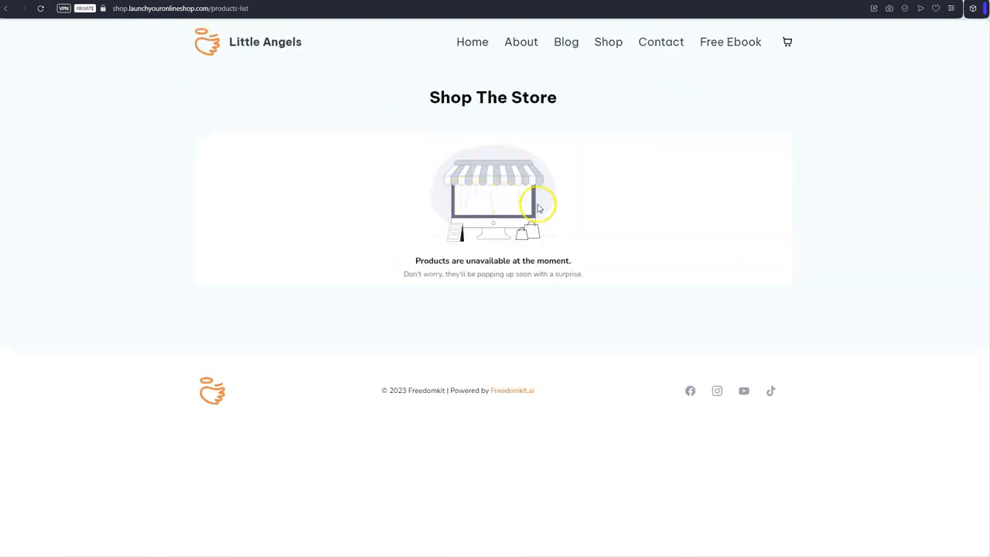
left_click_drag(420, 267, 603, 278)
left_click(603, 278)
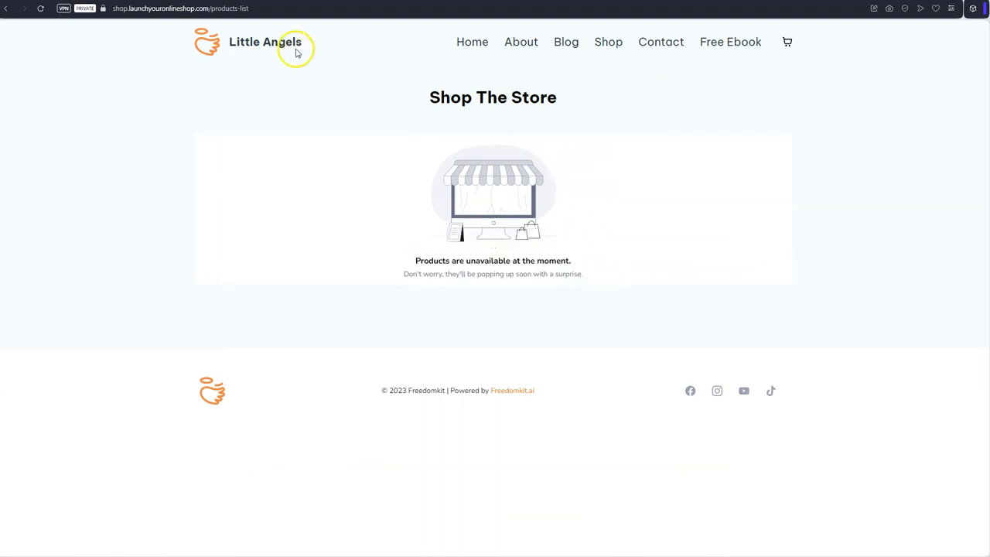
- Test the 404 page by loading the products-list address with 0ausdfpi0uabs0d8fyba0s8dyfasdf appended, and return to the Domains settings
left_click(249, 9)
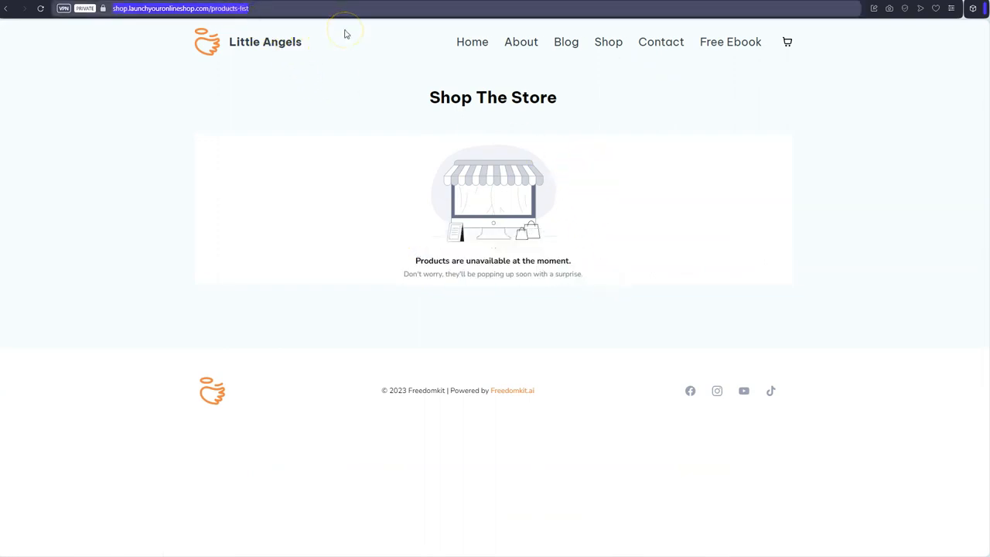
type("0ausdfpi0uabs0d8fyba0s8dyfasdf")
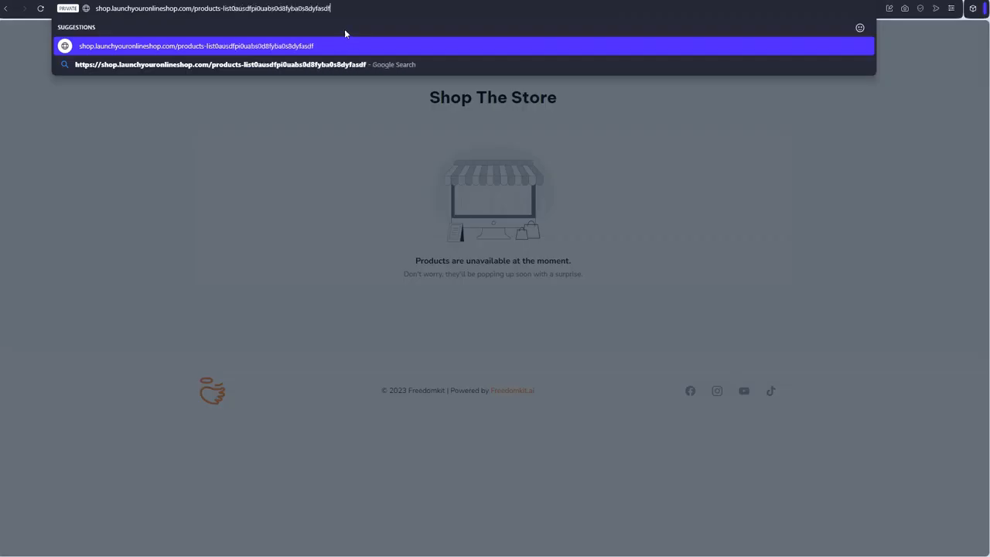
key("Return")
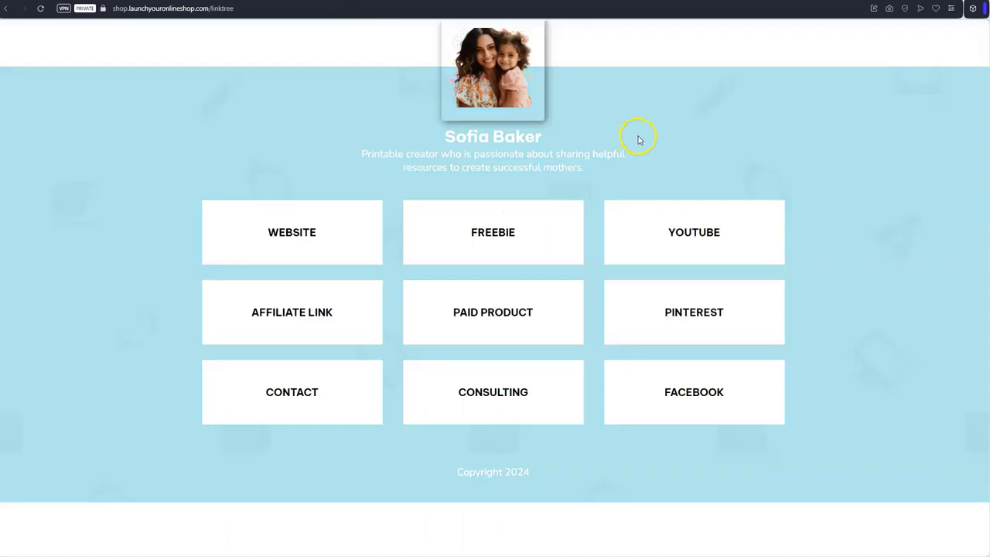
left_click_drag(444, 130, 564, 141)
left_click(621, 163)
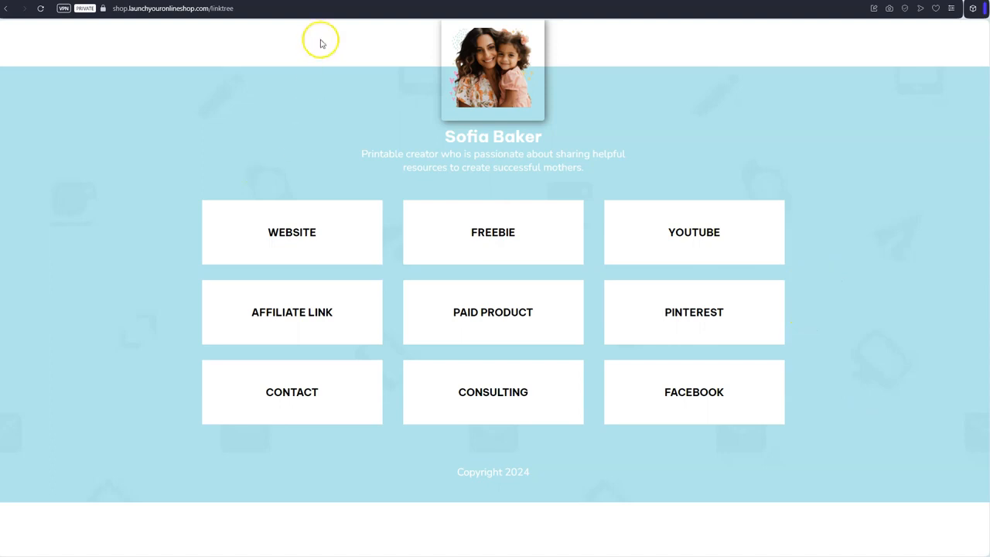
left_click(317, 1)
left_click(418, 104)
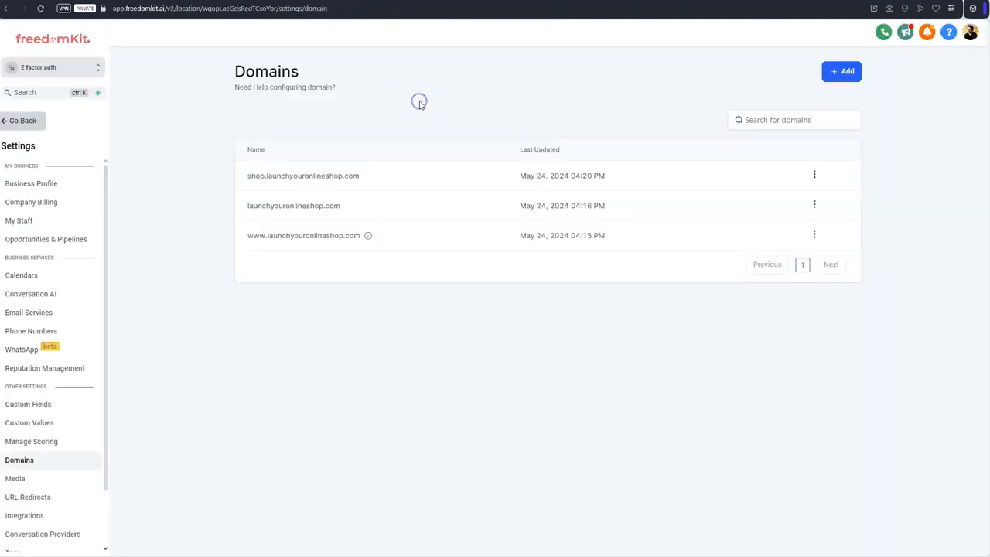